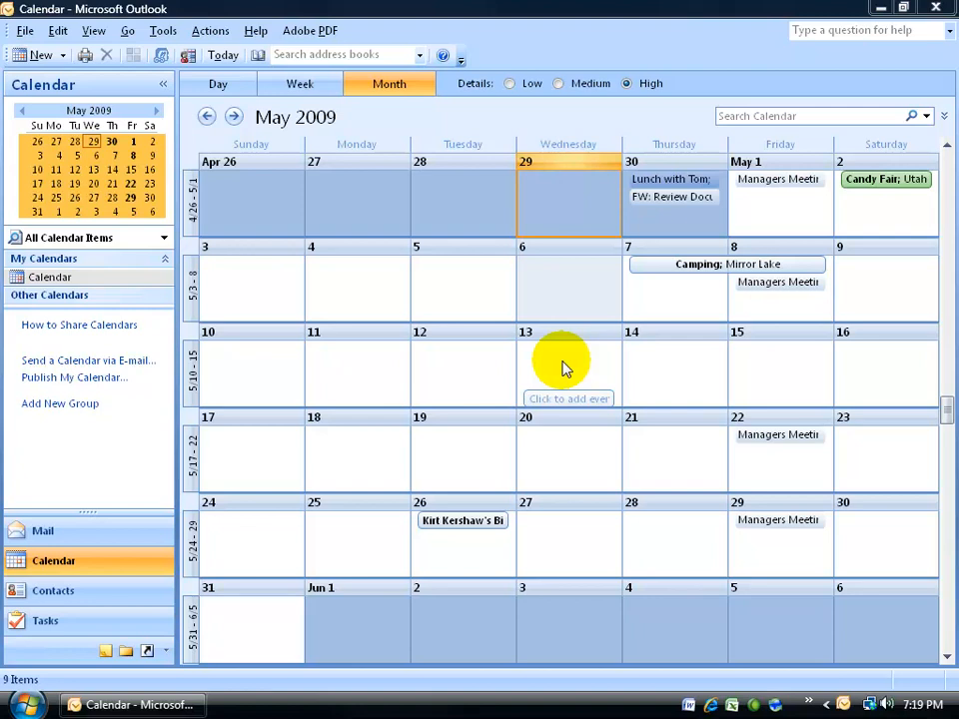
Step: Go to the next appointment after May 6, 2009 and add a 10:00 AM appointment titled "Subject" on May 7
{"action": "left_click", "coordinate": [97, 157]}
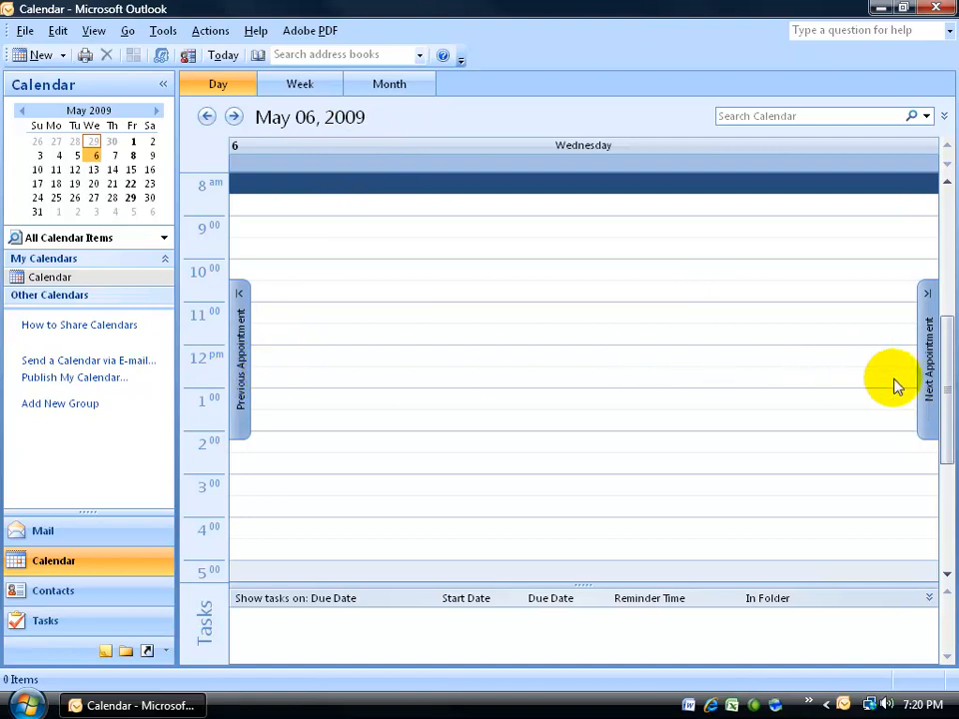
{"action": "left_click", "coordinate": [927, 388]}
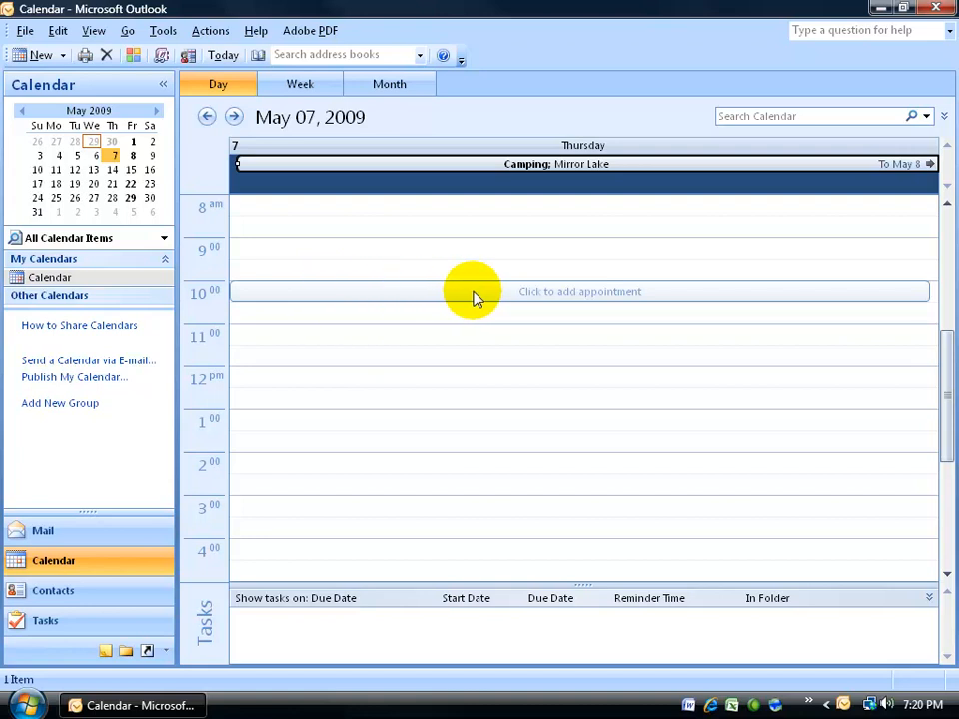
{"action": "left_click", "coordinate": [547, 292]}
{"action": "type", "text": "Subject"}
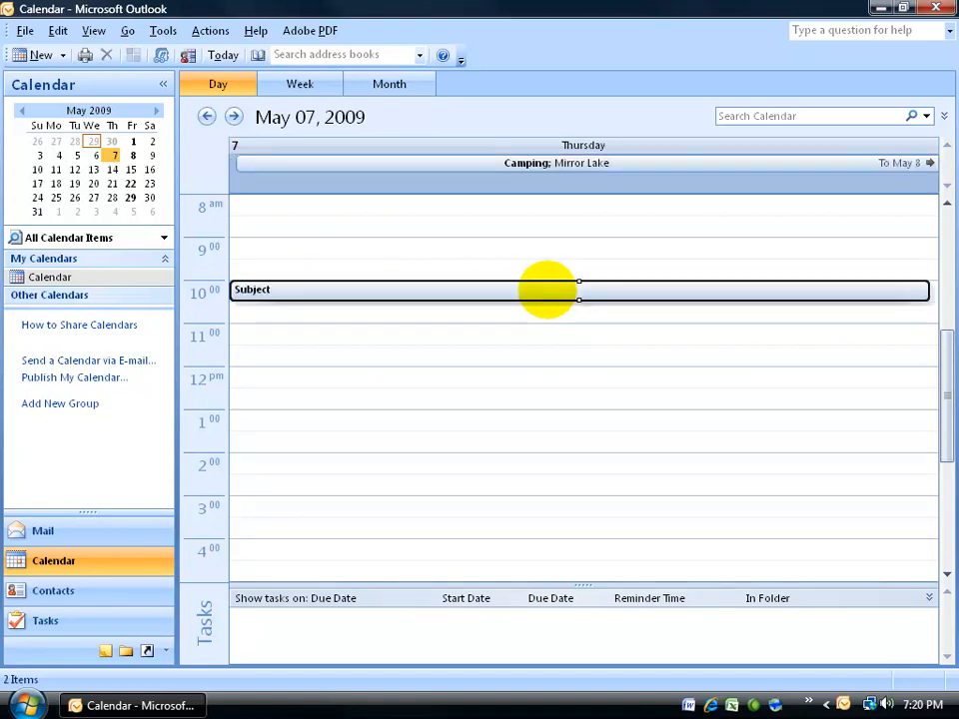
{"action": "key", "text": "Return"}
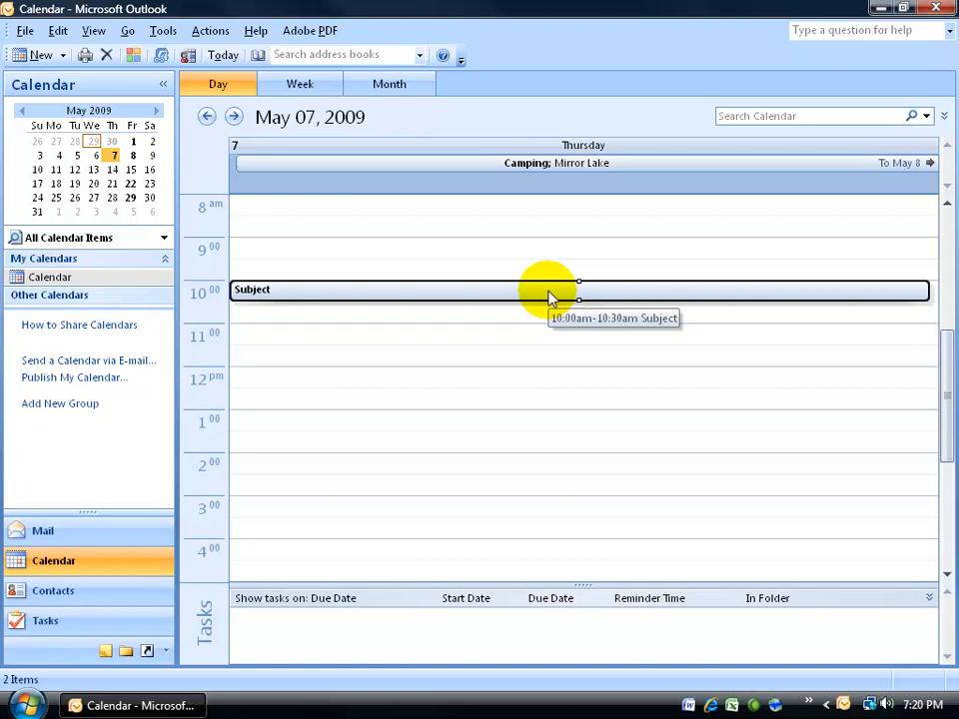
Step: Open the 10:00 AM "Subject" appointment on May 7 and delete it
{"action": "double_click", "coordinate": [471, 292]}
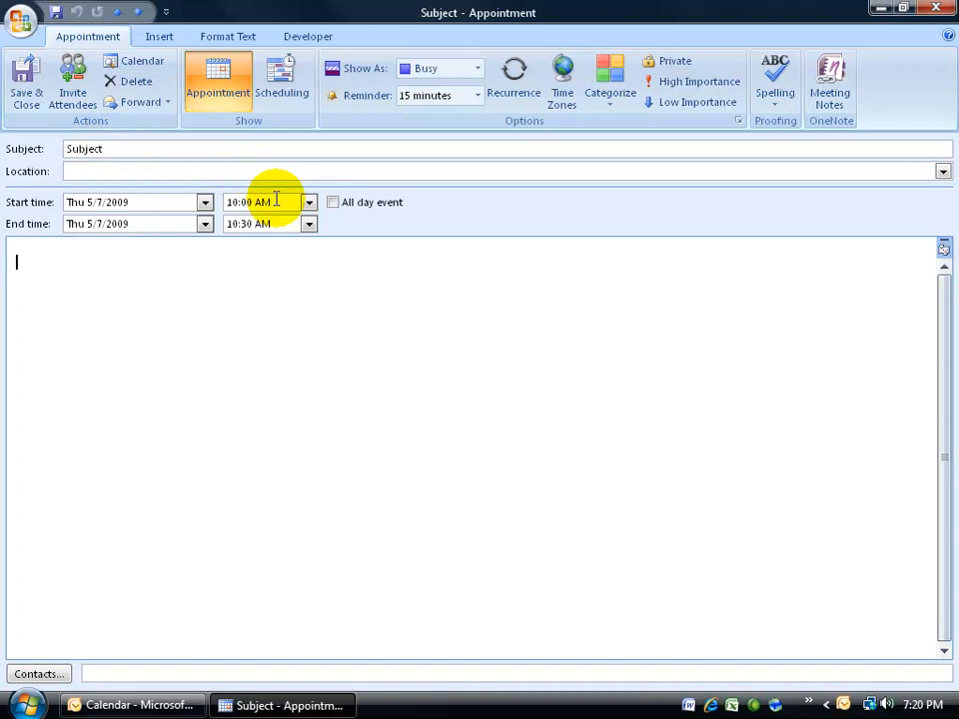
{"action": "left_click", "coordinate": [145, 84]}
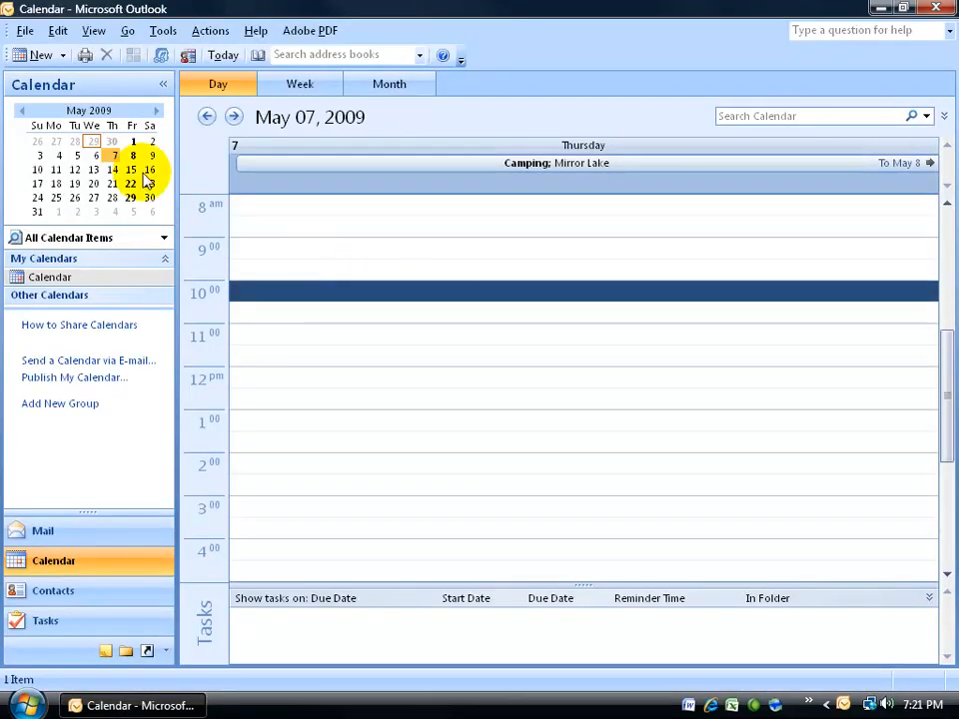
Step: Turn a new appointment for May 6 at 10:00 AM into a meeting by inviting attendees, and discard it without saving
{"action": "left_click", "coordinate": [96, 156]}
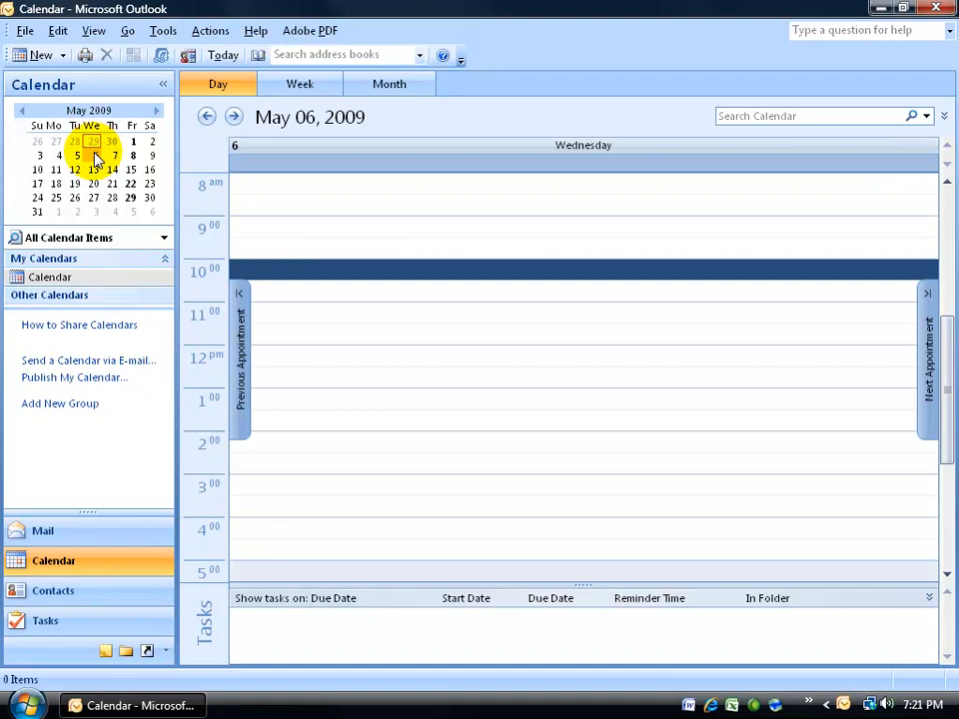
{"action": "left_click", "coordinate": [335, 280]}
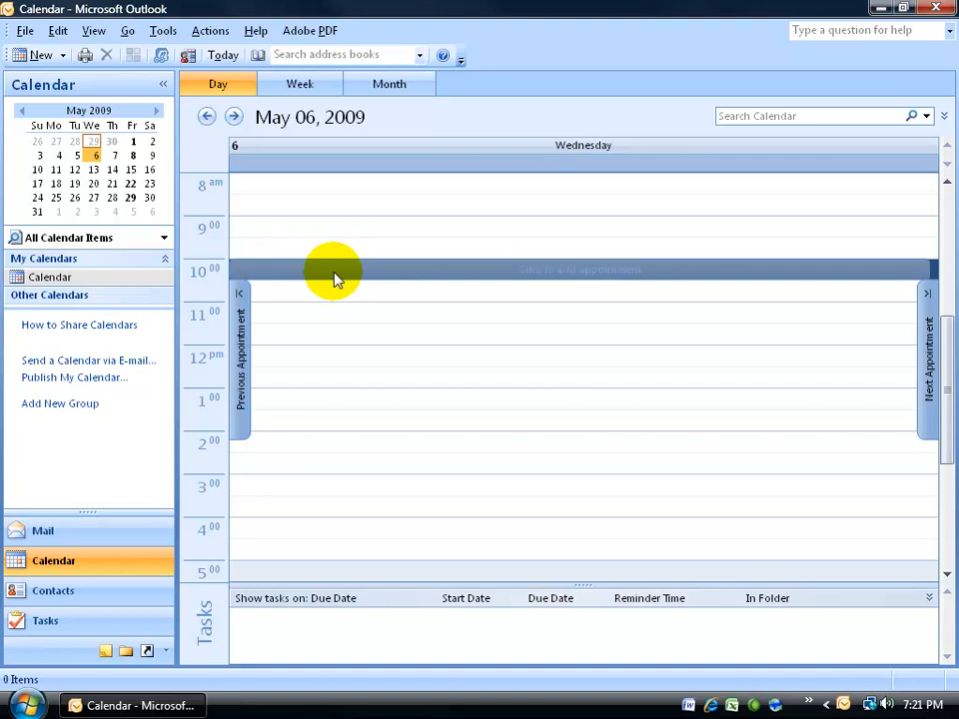
{"action": "left_click", "coordinate": [36, 57]}
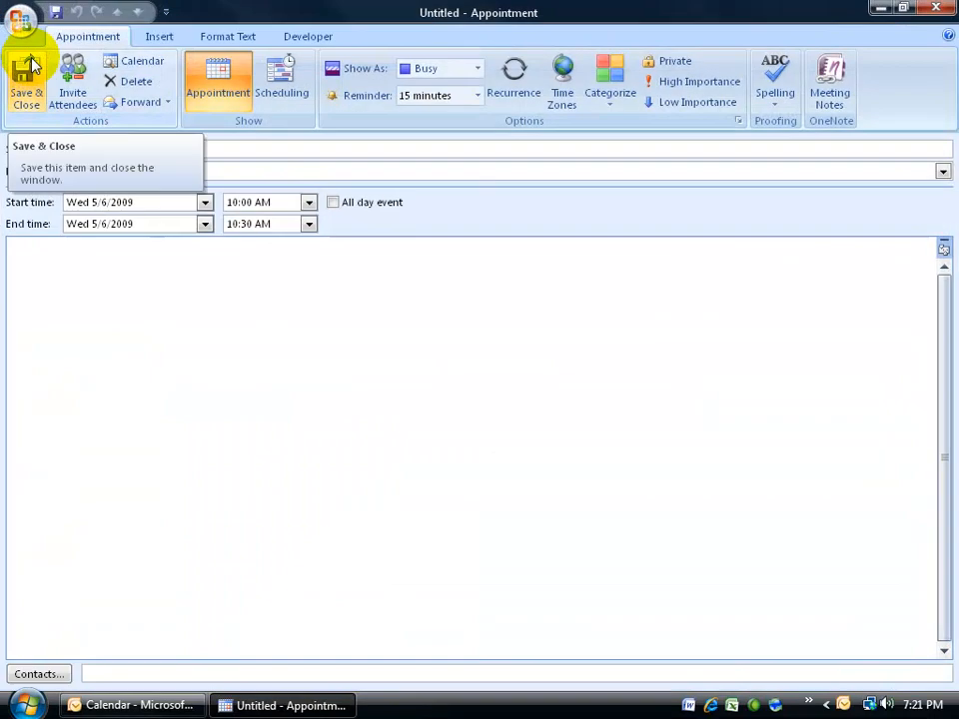
{"action": "left_click", "coordinate": [76, 100]}
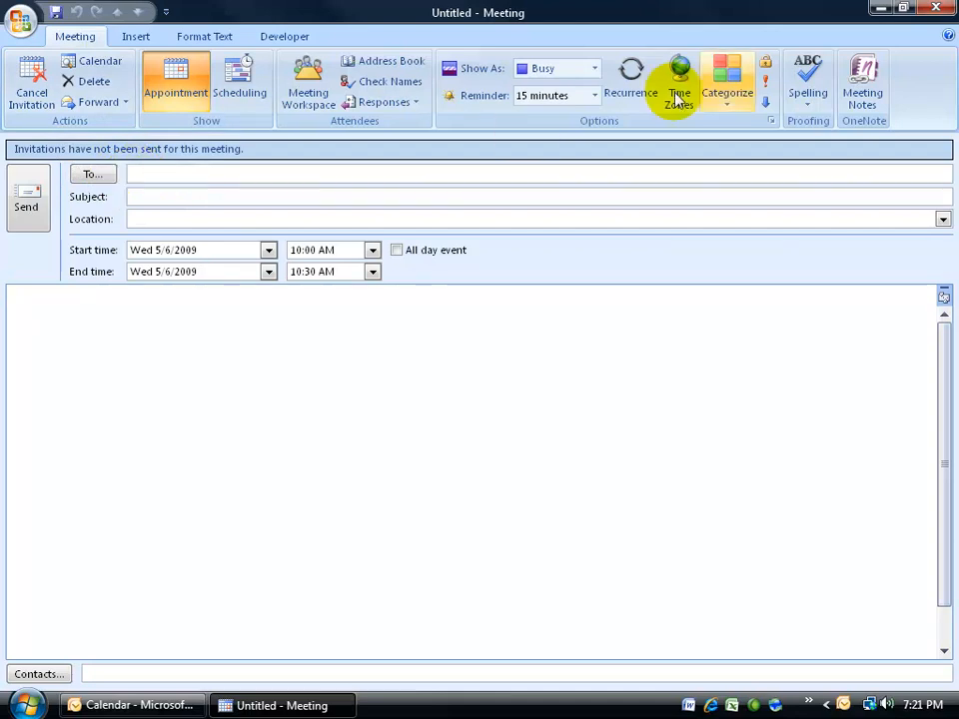
{"action": "left_click", "coordinate": [935, 10]}
{"action": "left_click", "coordinate": [496, 395]}
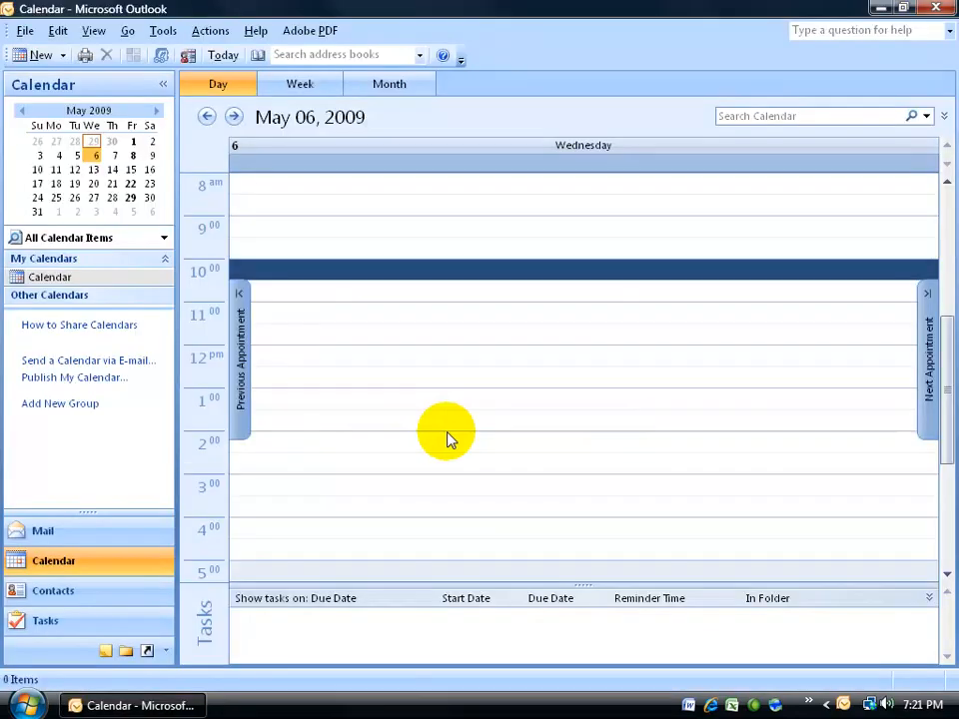
Step: Create a meeting request for the 10:00 AM slot on May 6 and add the first Personal address book contact as a required attendee
{"action": "right_click", "coordinate": [312, 275]}
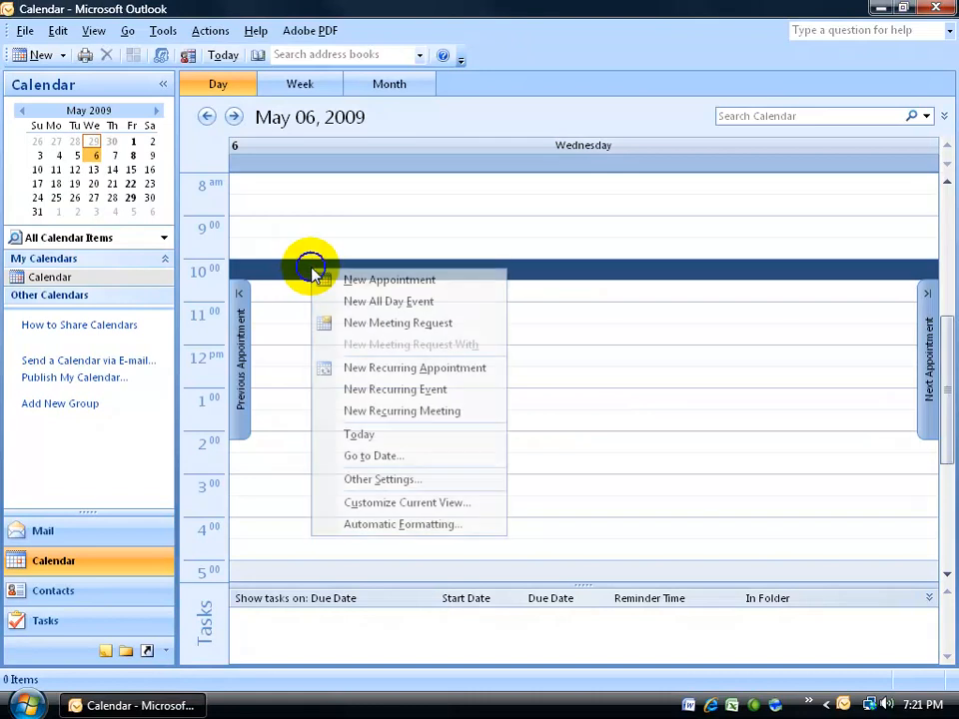
{"action": "left_click", "coordinate": [358, 331]}
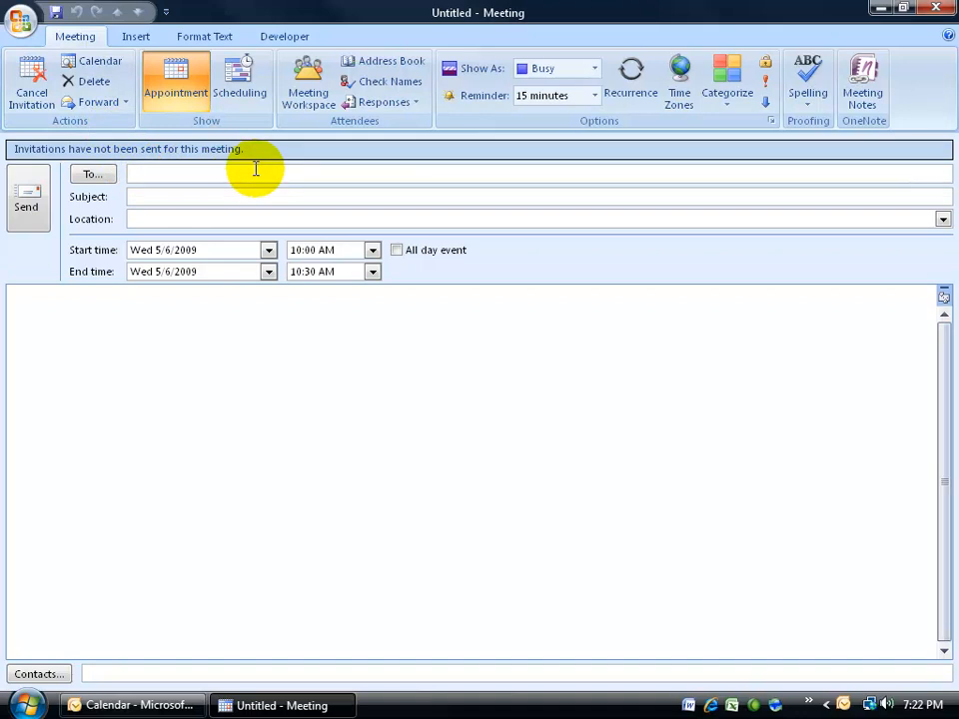
{"action": "left_click", "coordinate": [94, 174]}
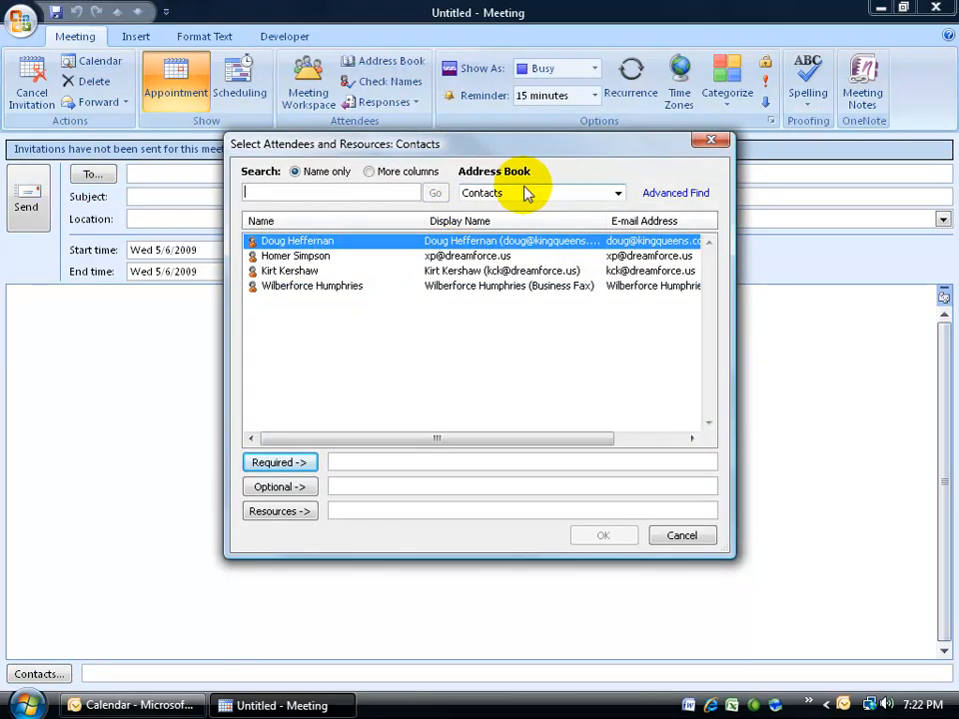
{"action": "left_click", "coordinate": [617, 194]}
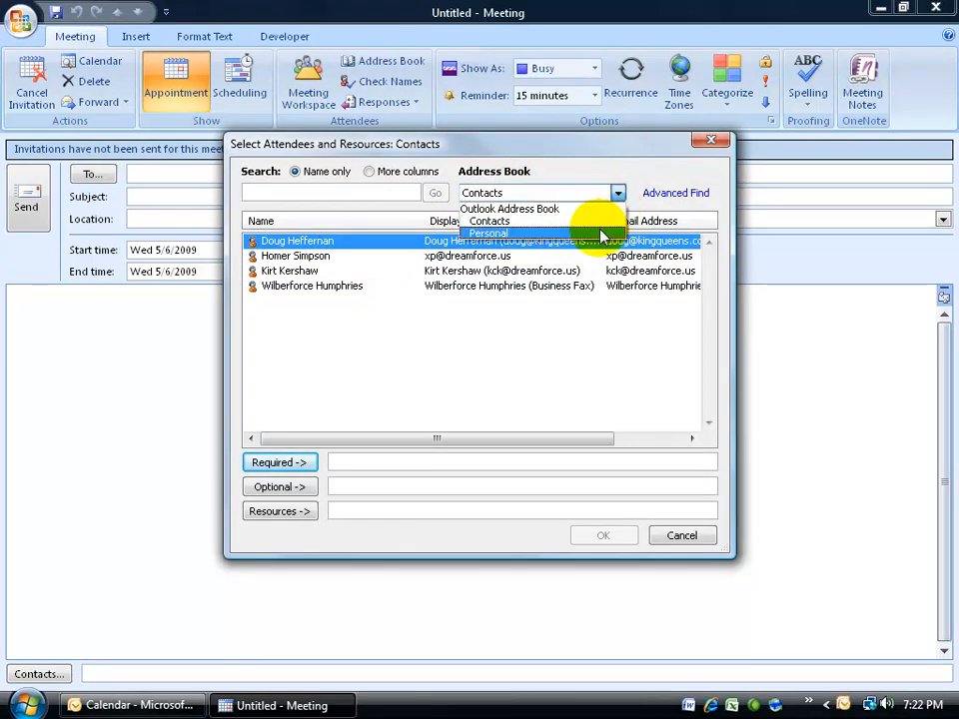
{"action": "left_click", "coordinate": [601, 235]}
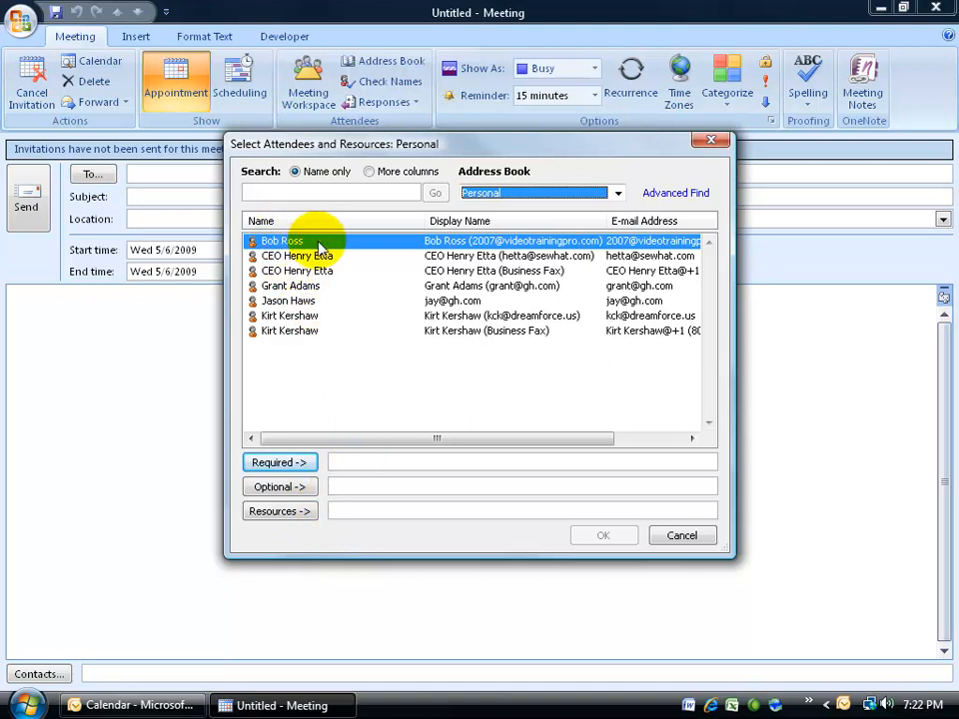
{"action": "left_click", "coordinate": [283, 462]}
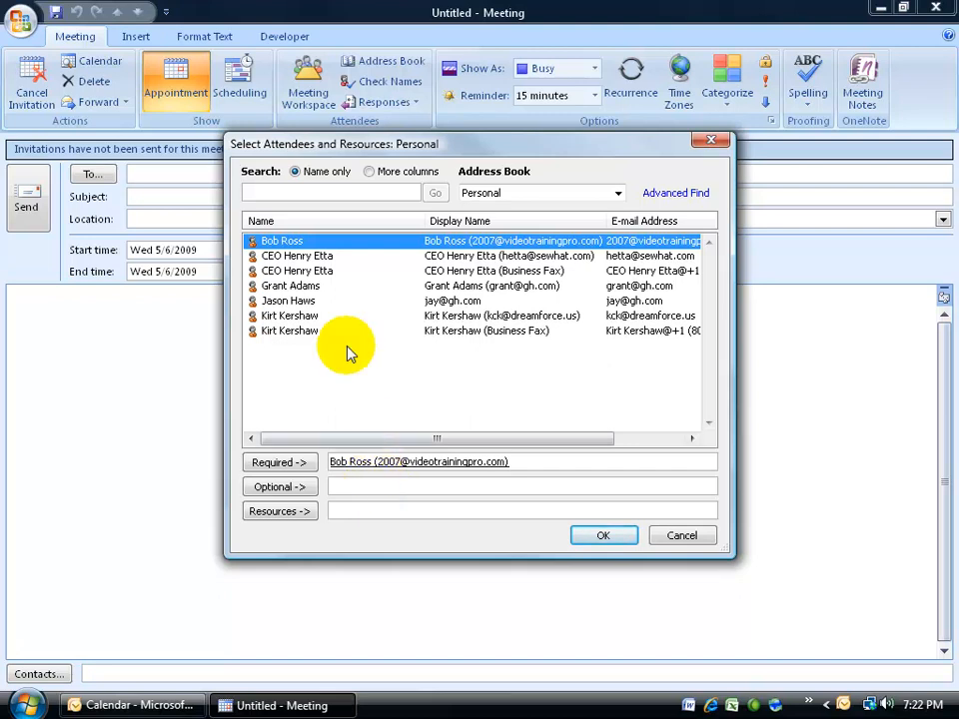
Step: Add the CEO's Business Fax entry as an optional attendee and remove it again
{"action": "left_click", "coordinate": [312, 271]}
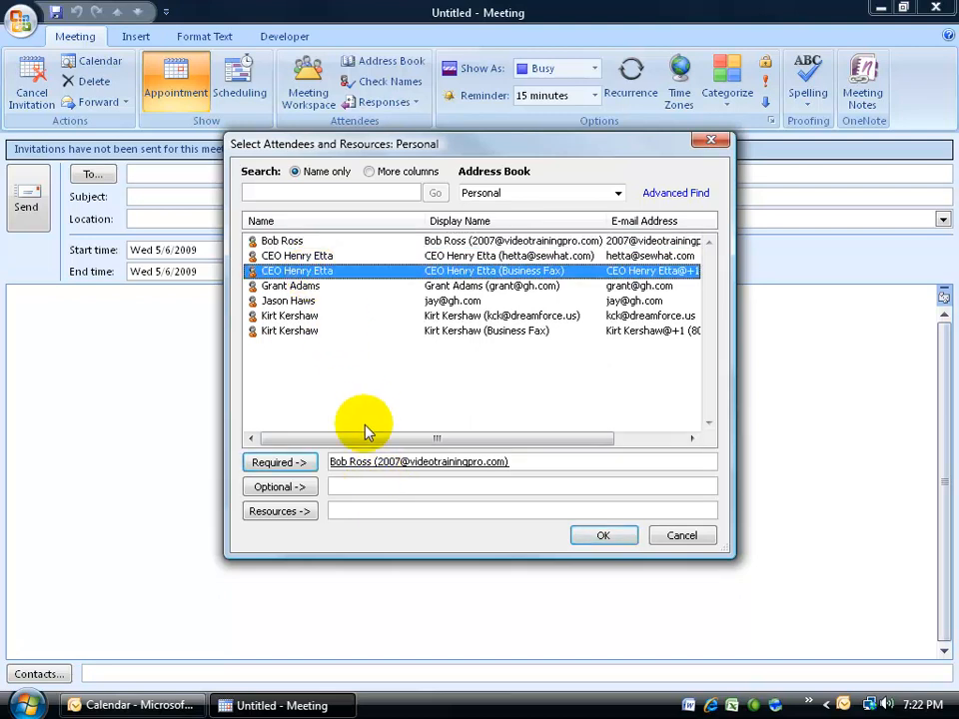
{"action": "left_click", "coordinate": [296, 488]}
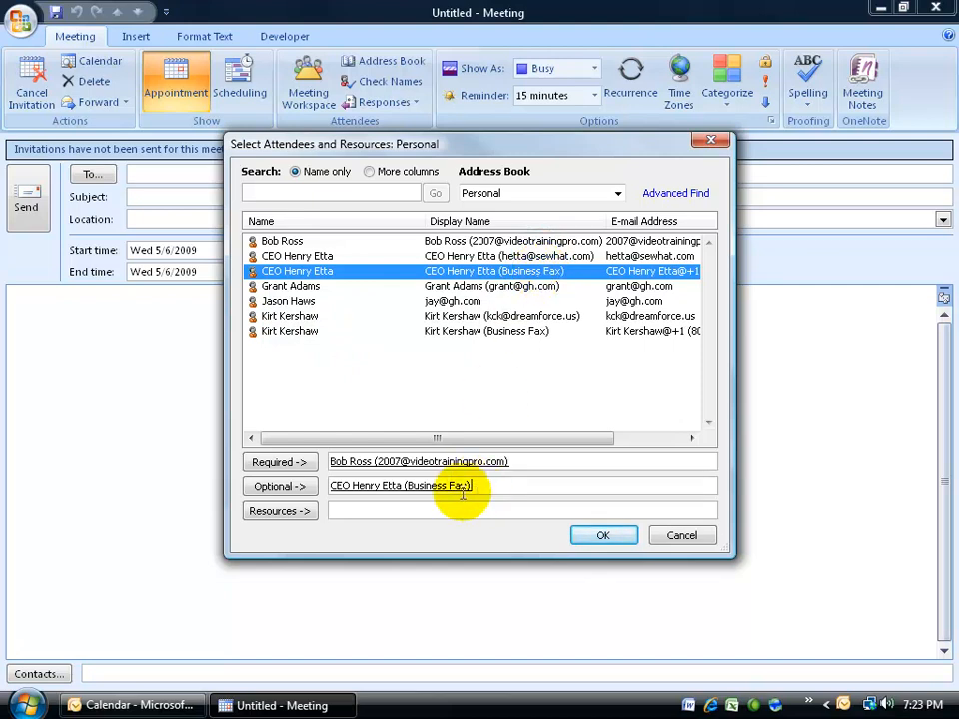
{"action": "left_click_drag", "start_coordinate": [483, 486], "coordinate": [293, 486]}
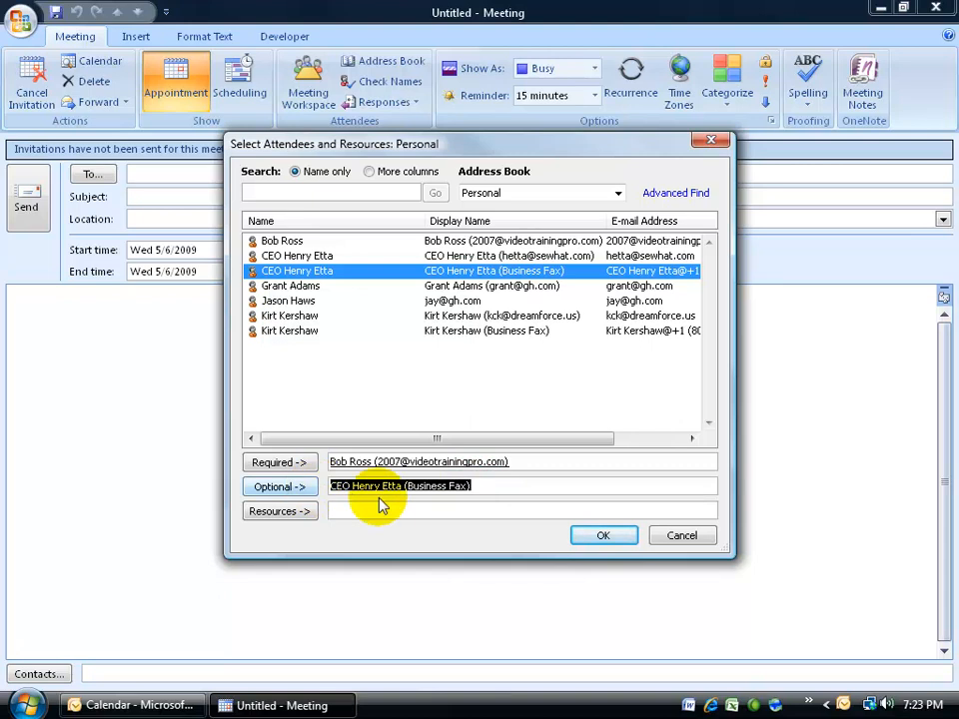
{"action": "key", "text": "Delete"}
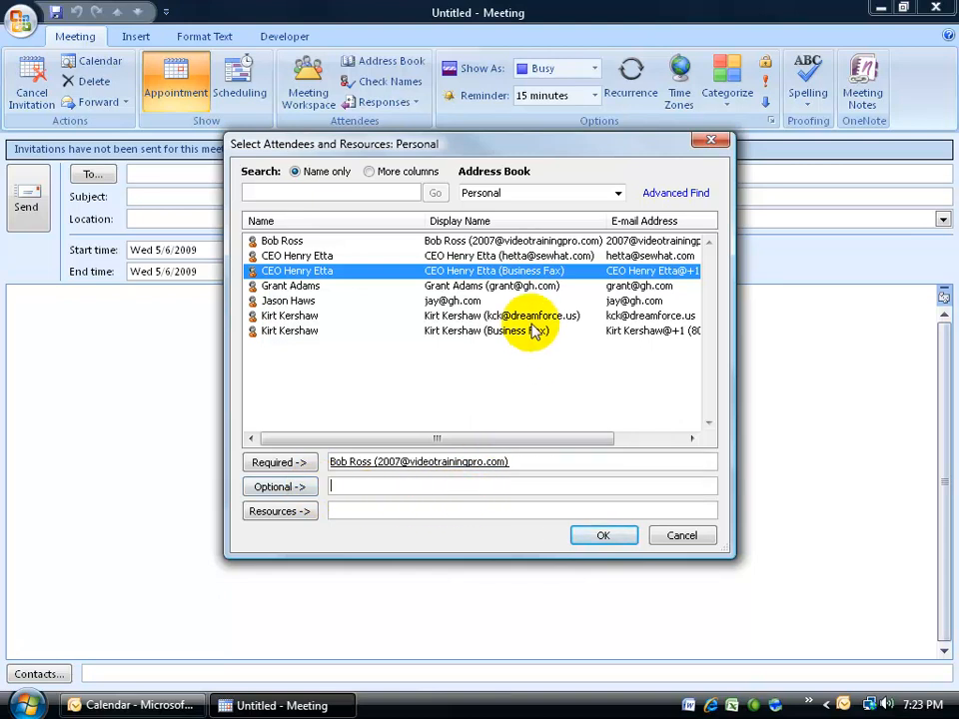
Step: Add the CEO's e-mail entry as optional and the contact below the grant entry as required, and confirm the attendee list
{"action": "left_click", "coordinate": [514, 257]}
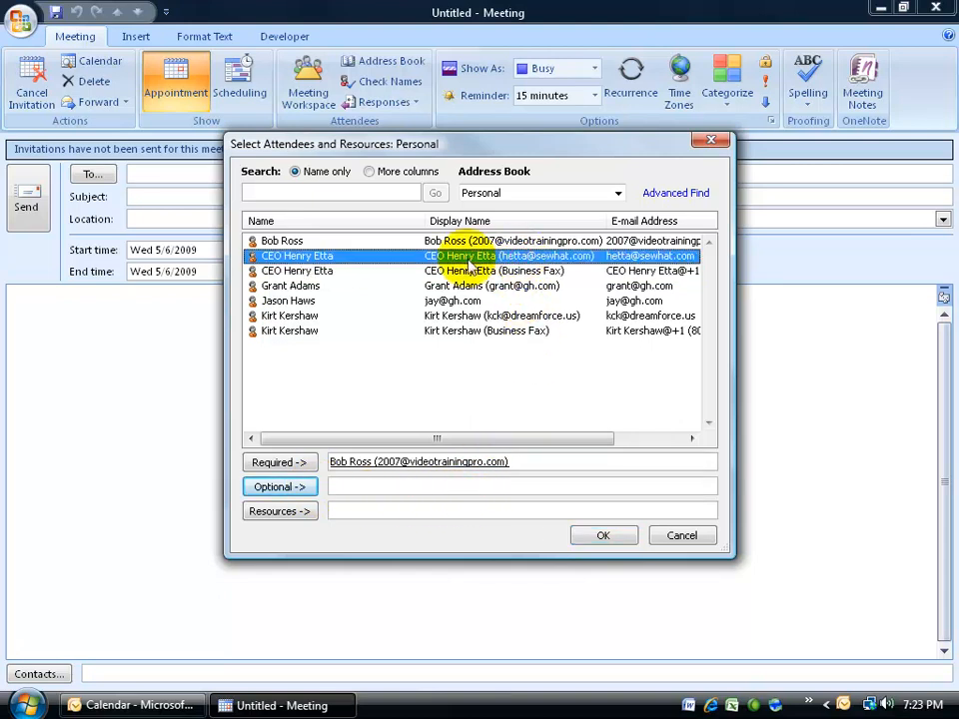
{"action": "left_click", "coordinate": [279, 487]}
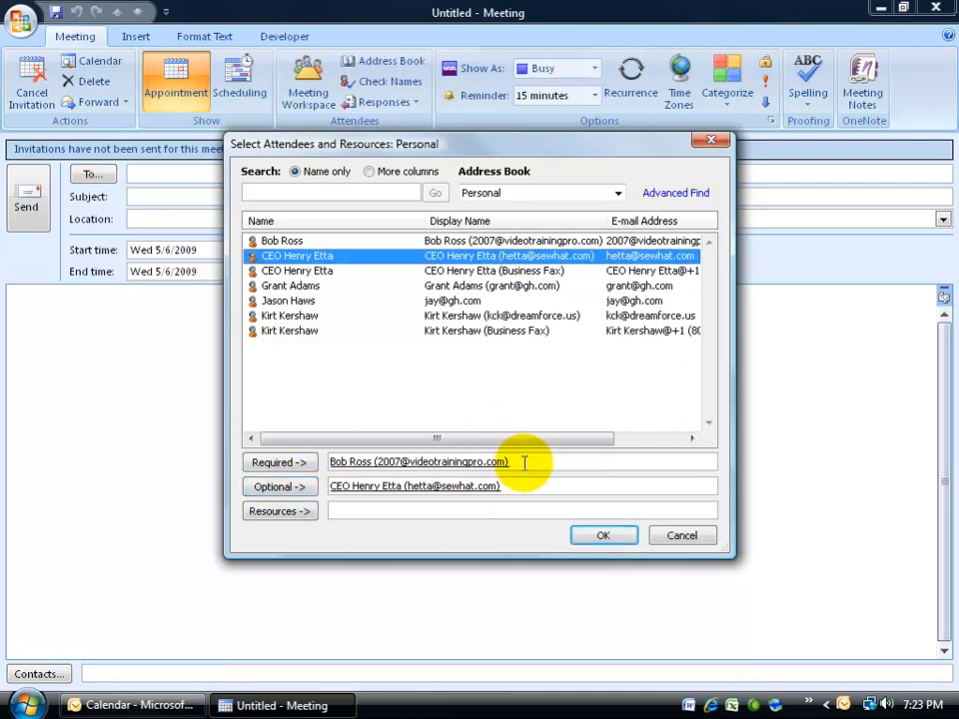
{"action": "left_click", "coordinate": [297, 301]}
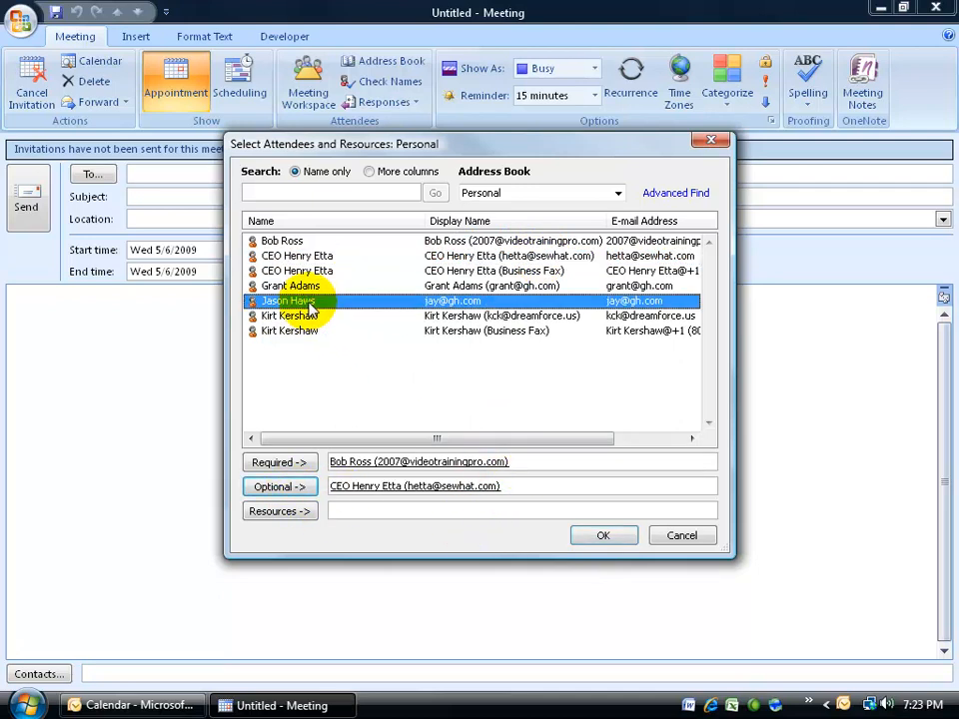
{"action": "left_click", "coordinate": [279, 463]}
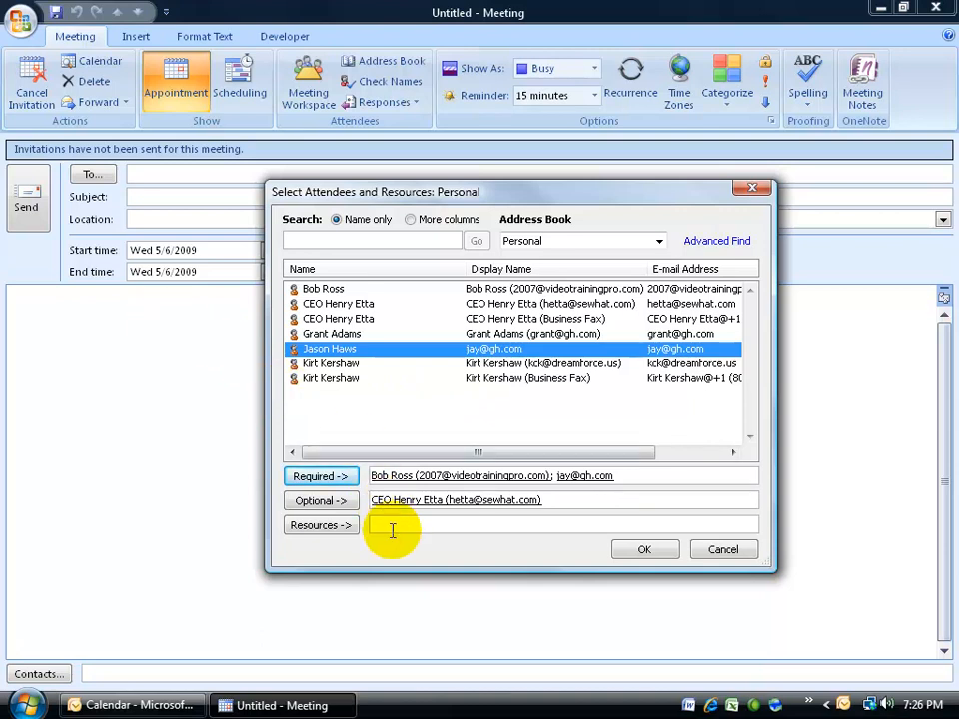
{"action": "left_click", "coordinate": [635, 551]}
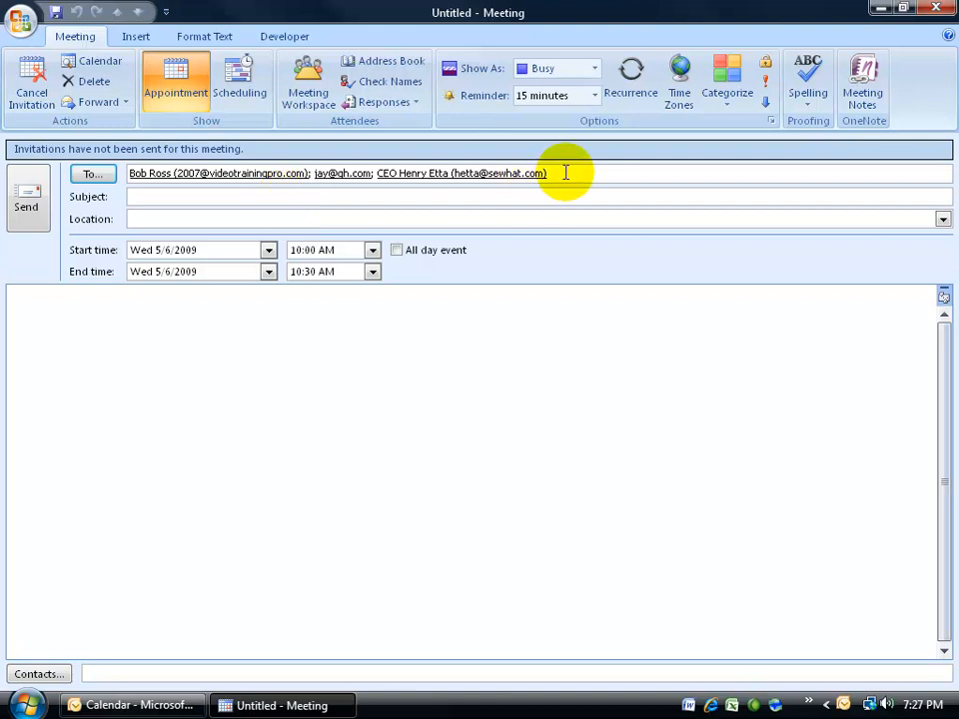
Step: Replace the second and third recipients of the meeting request with the suggested e-mail address beginning with "xp"
{"action": "left_click_drag", "start_coordinate": [563, 176], "coordinate": [332, 177]}
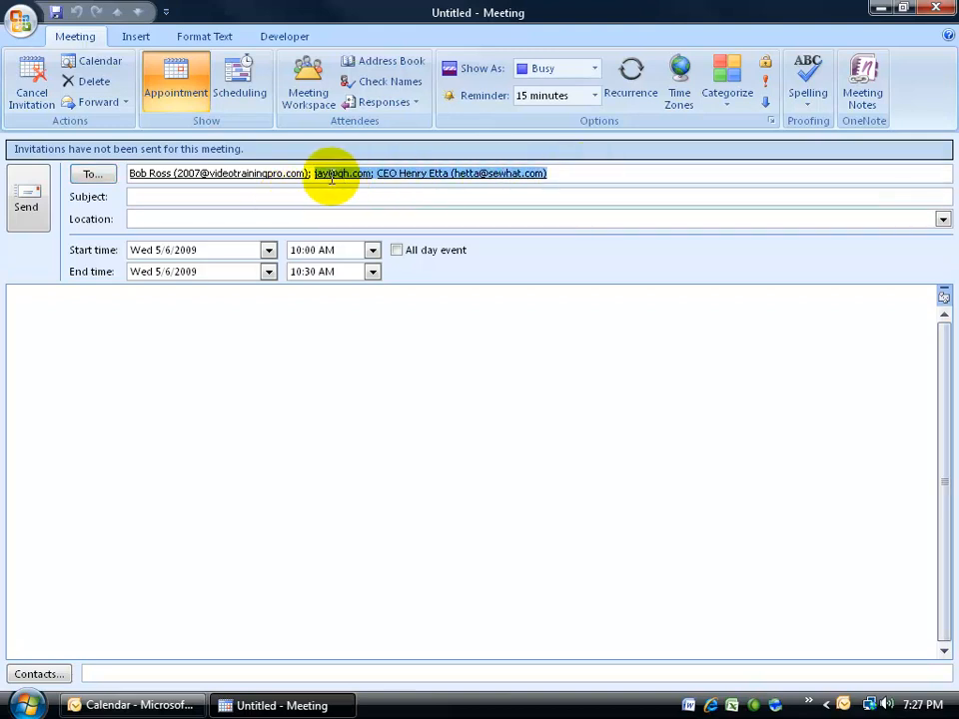
{"action": "key", "text": "Delete"}
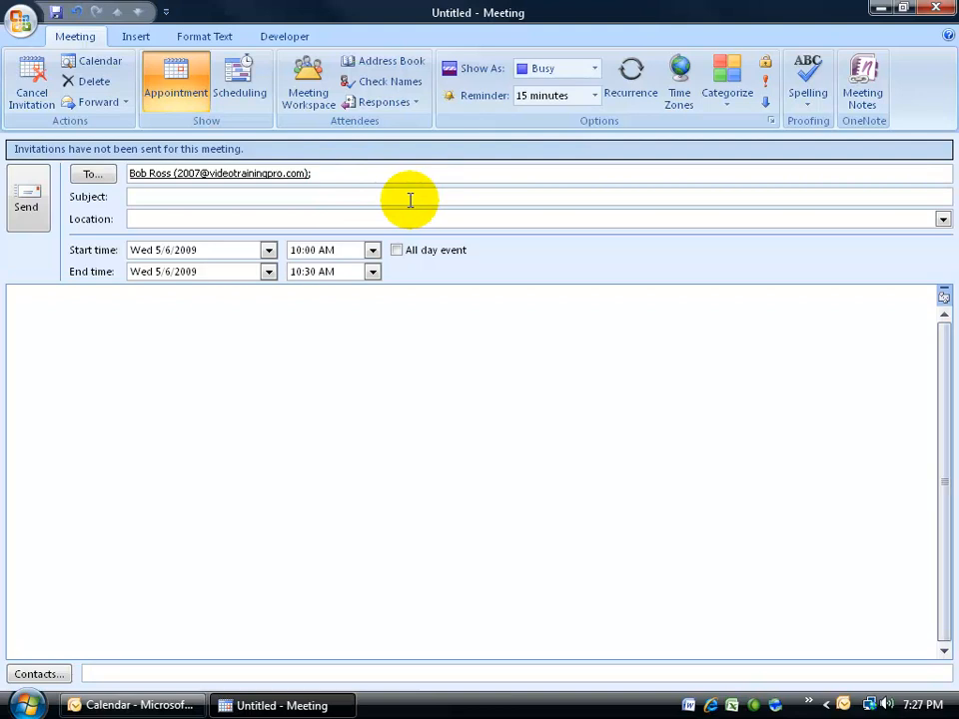
{"action": "type", "text": "xp"}
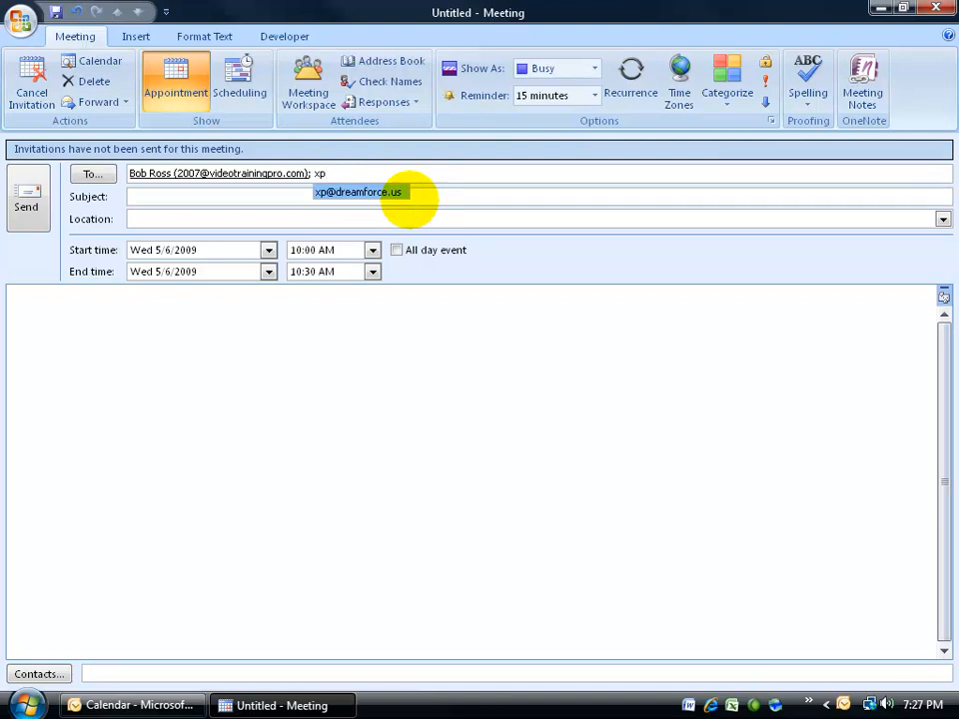
{"action": "key", "text": "Return"}
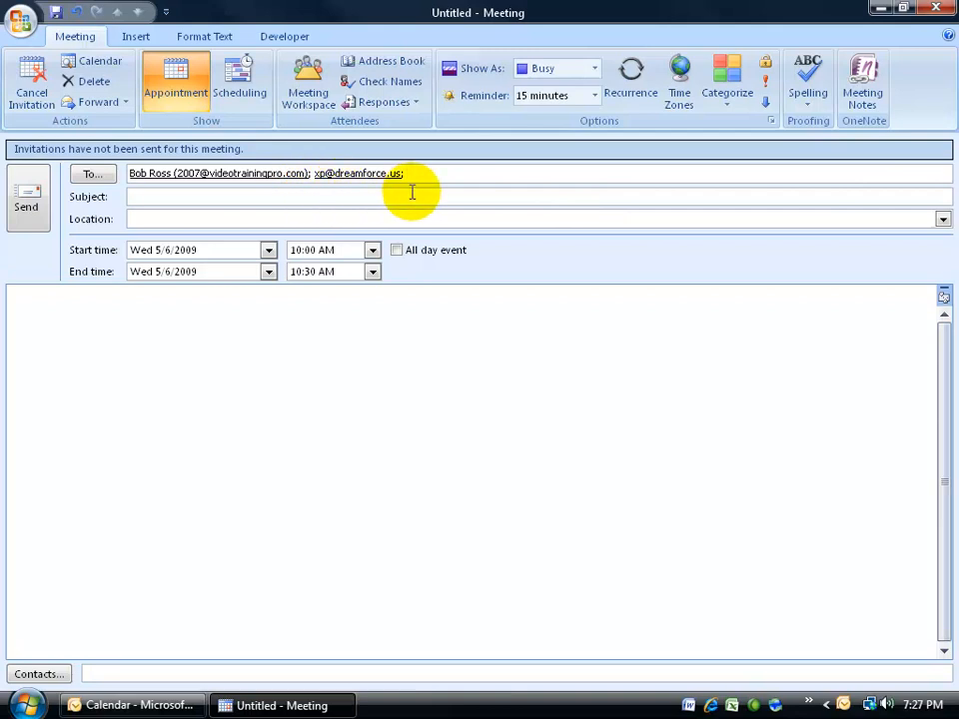
Step: Enter "Company Party" as the meeting's subject and "Canyons" as its location
{"action": "left_click", "coordinate": [250, 196]}
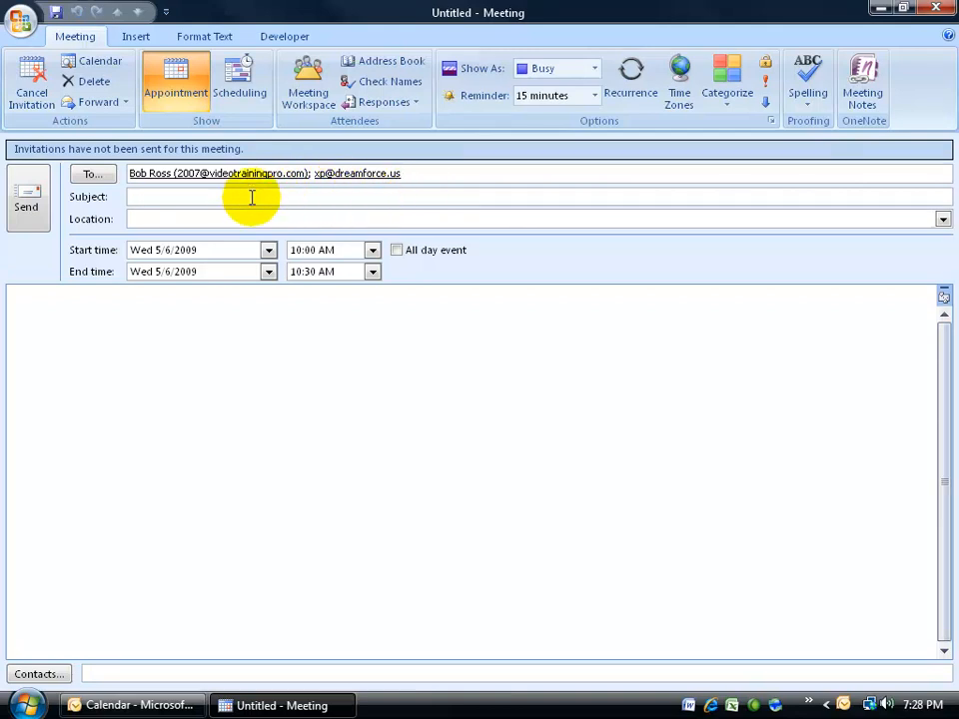
{"action": "type", "text": "Company Party"}
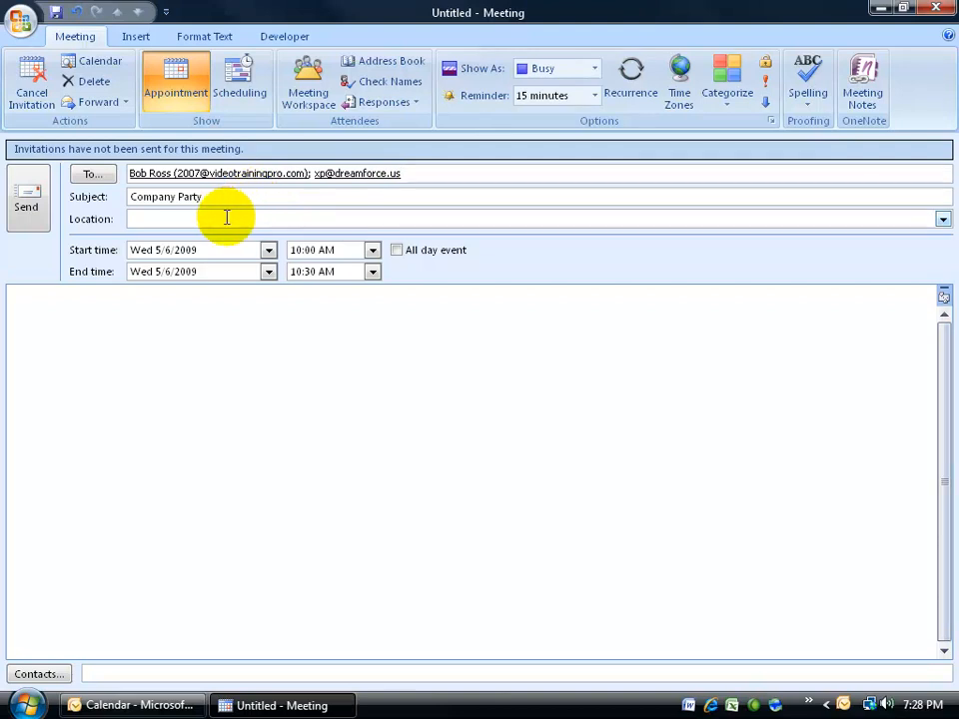
{"action": "left_click", "coordinate": [227, 218]}
{"action": "type", "text": "Canyons"}
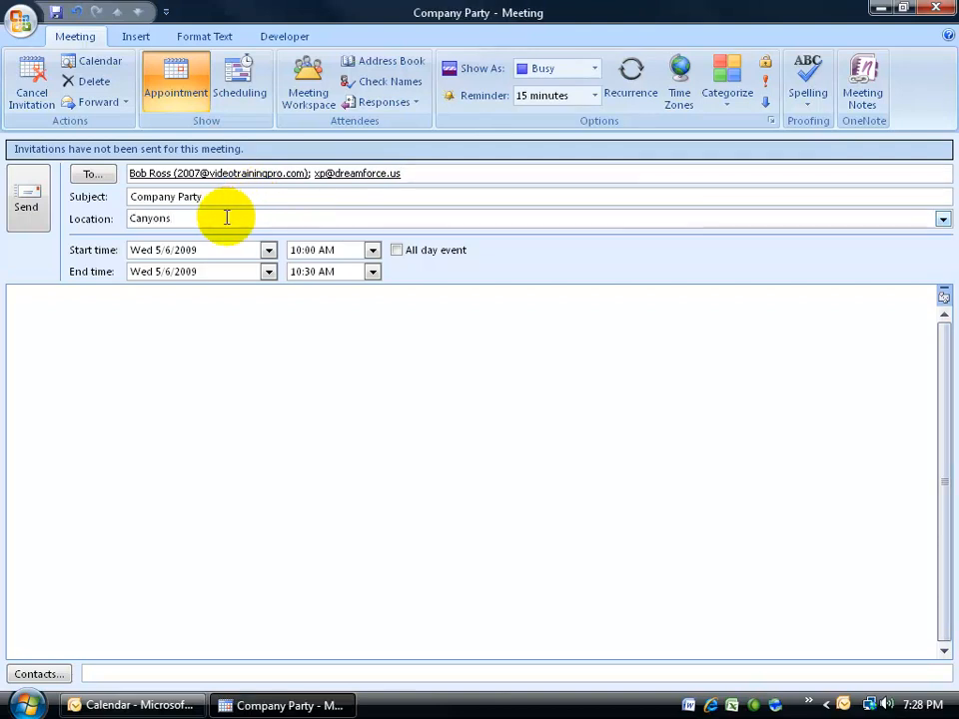
{"action": "double_click", "coordinate": [227, 217]}
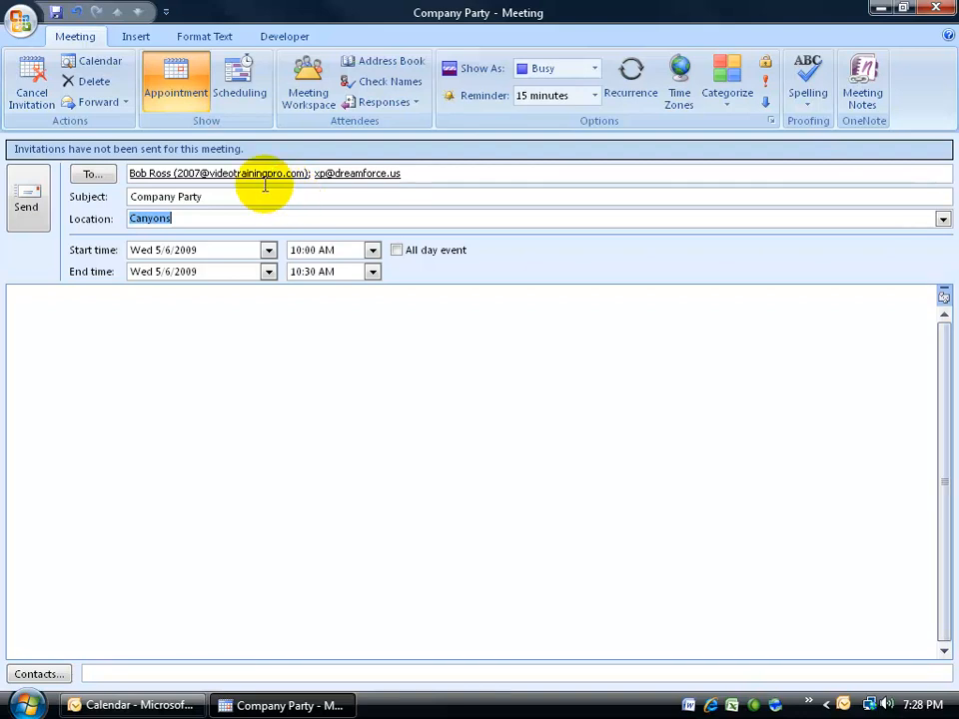
Step: Show the scheduling view of the Company Party meeting to examine the attendees' availability
{"action": "left_click", "coordinate": [247, 92]}
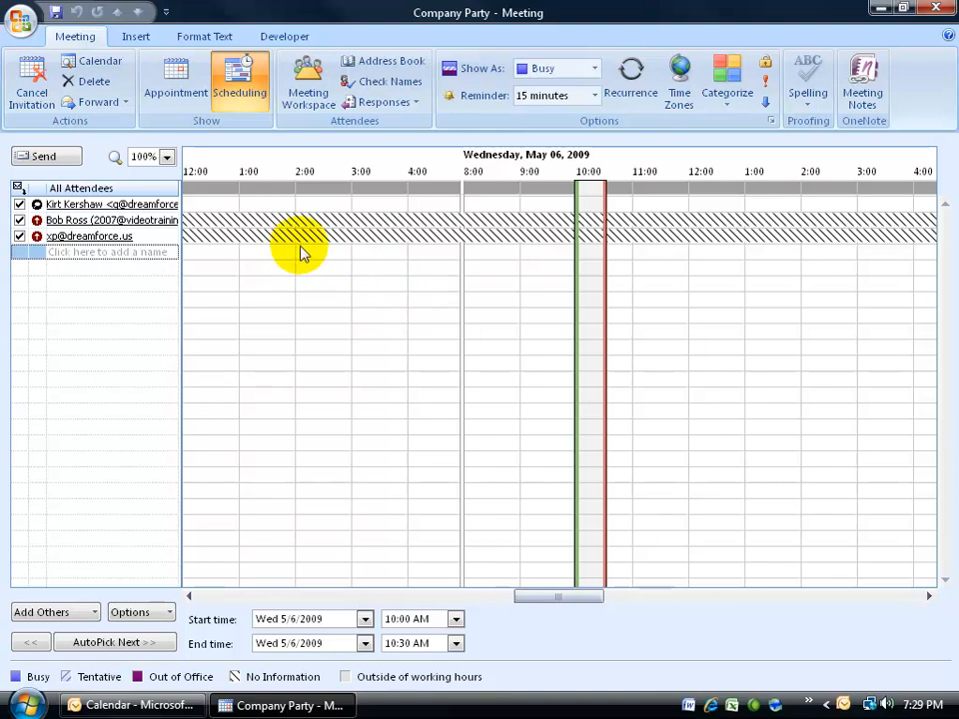
Step: Adjust the meeting's time block in the scheduling grid so it runs from 10:00 AM to 11:30 AM on May 6, 2009
{"action": "mouse_move", "coordinate": [420, 259]}
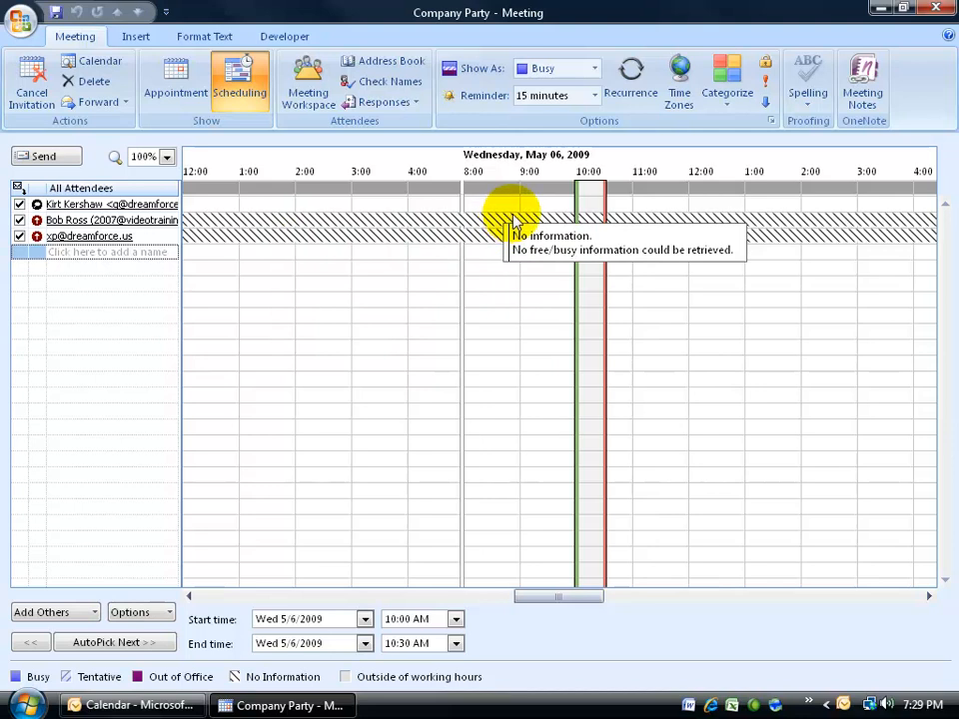
{"action": "mouse_move", "coordinate": [548, 230]}
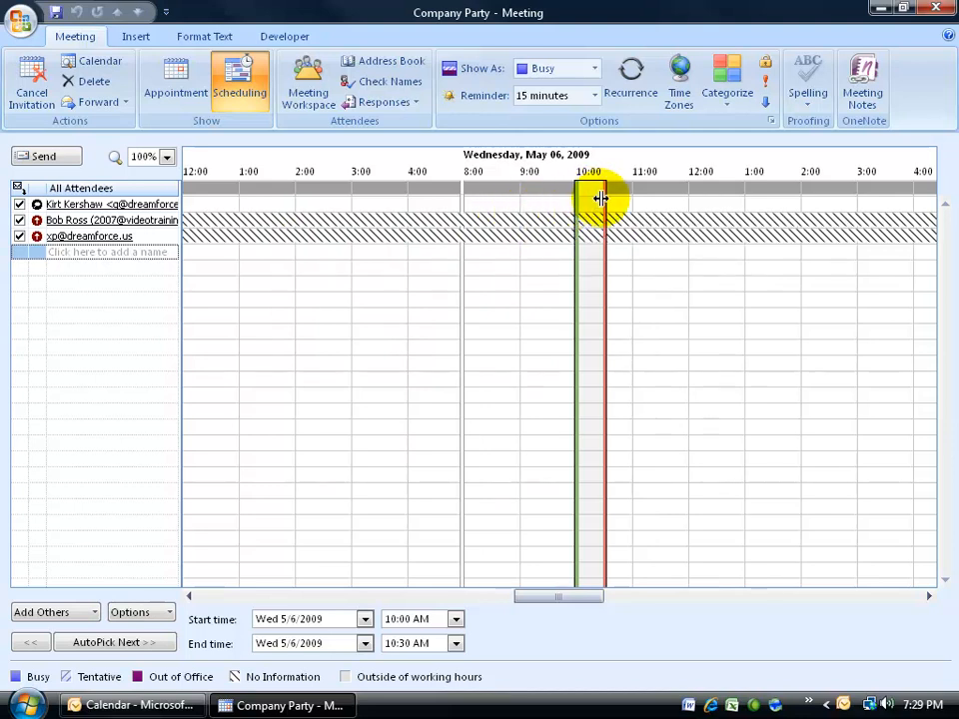
{"action": "left_click", "coordinate": [544, 200]}
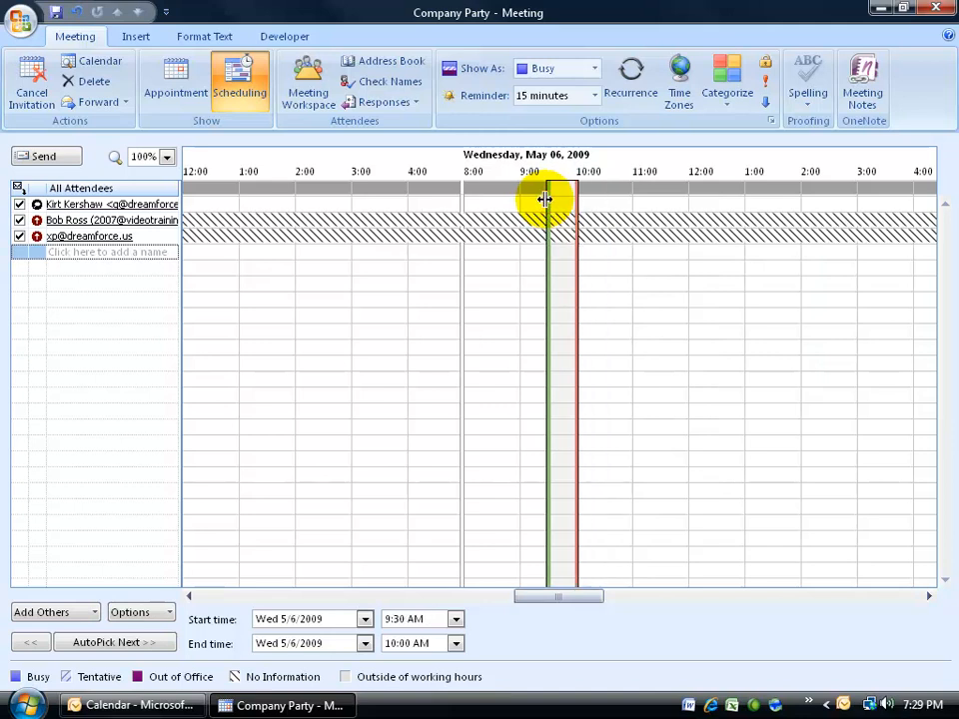
{"action": "left_click", "coordinate": [632, 199]}
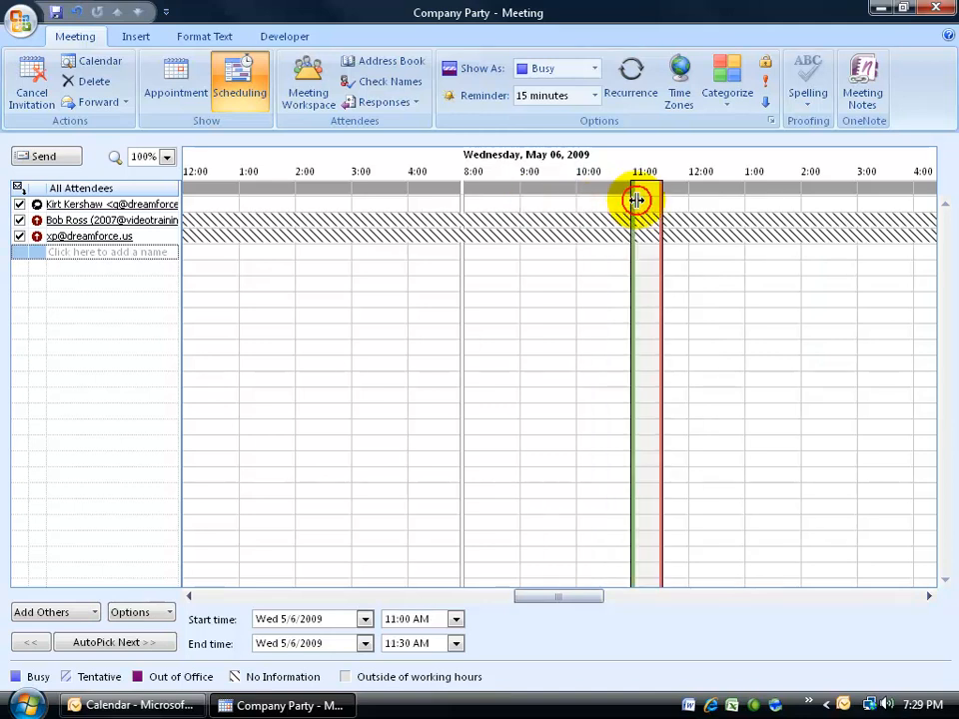
{"action": "left_click_drag", "start_coordinate": [632, 199], "coordinate": [579, 210]}
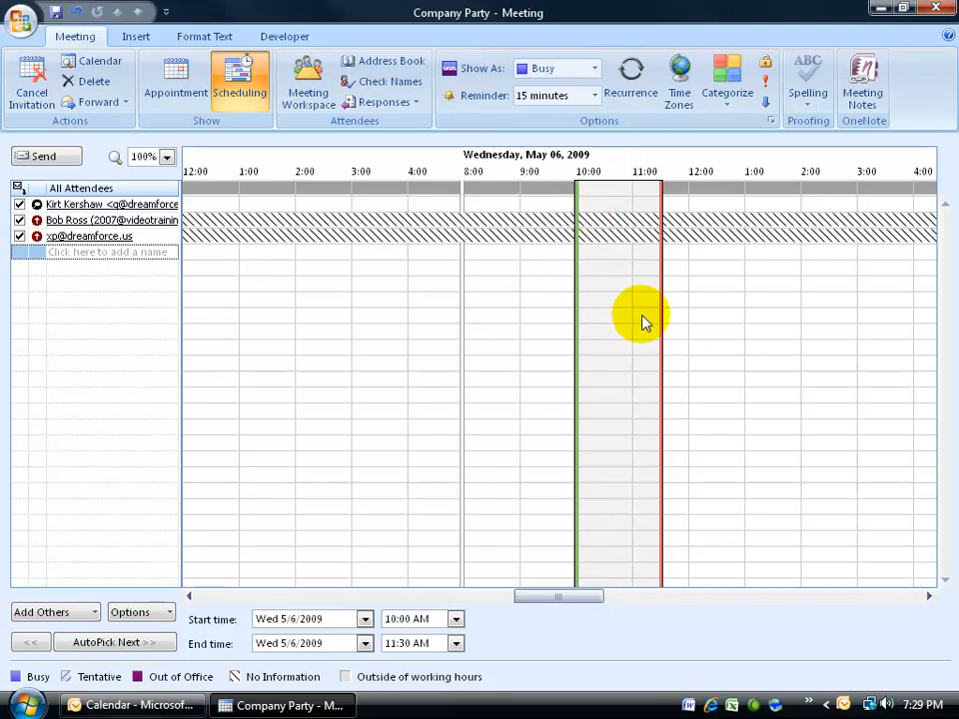
Step: Return to the Company Party meeting's appointment details and send the invitation to the attendees
{"action": "left_click", "coordinate": [178, 96]}
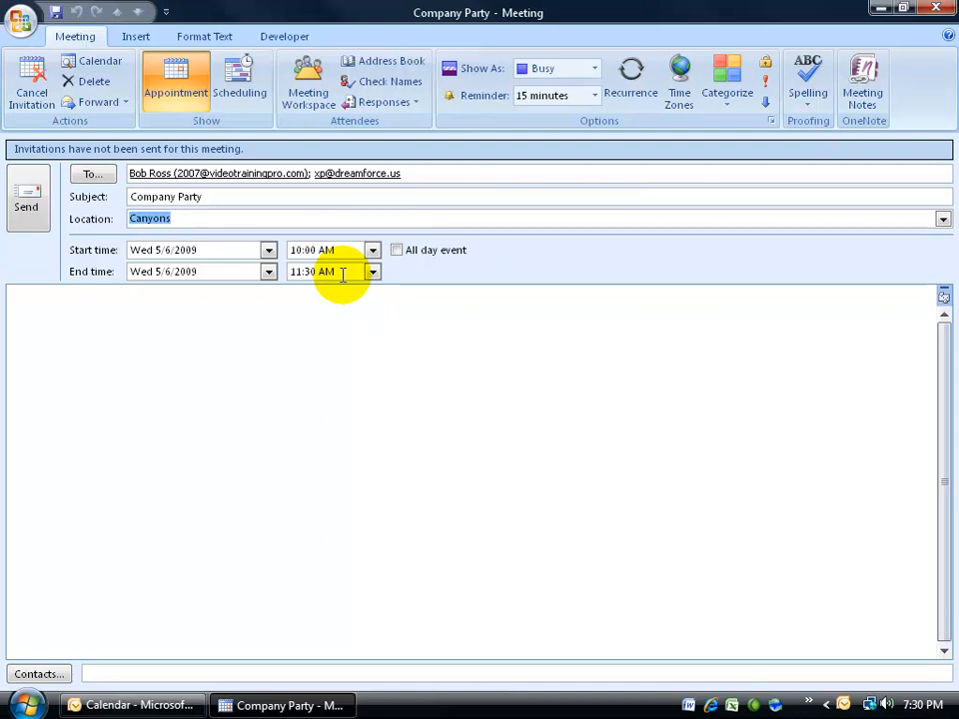
{"action": "left_click", "coordinate": [26, 196]}
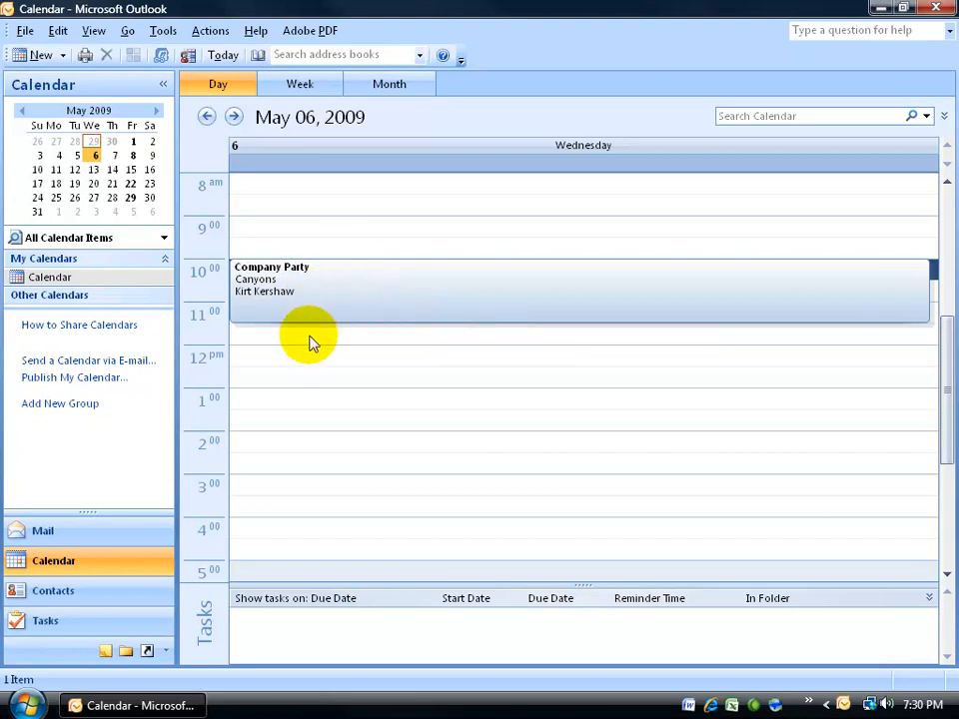
Step: Open the Company Party meeting from the May 6 calendar to review its response status and details, and close it
{"action": "double_click", "coordinate": [332, 292]}
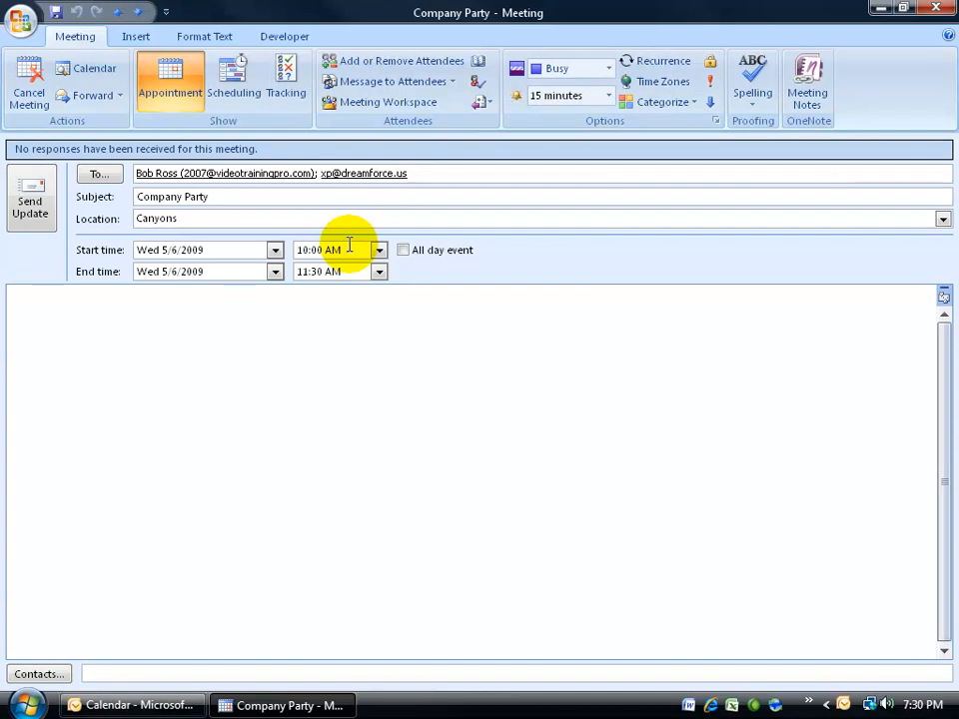
{"action": "left_click", "coordinate": [939, 10]}
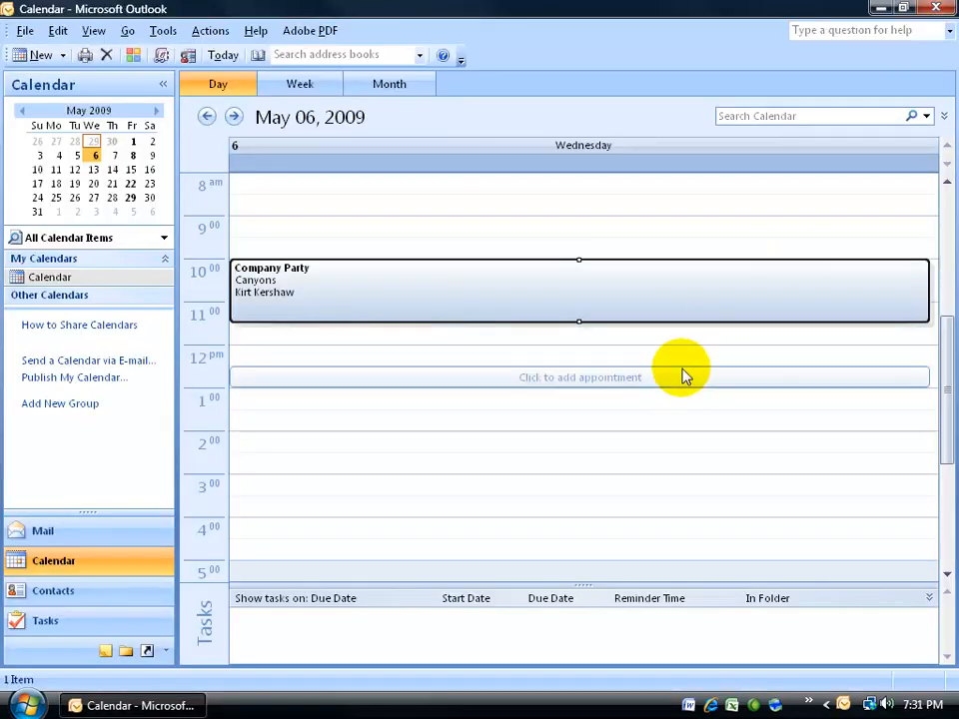